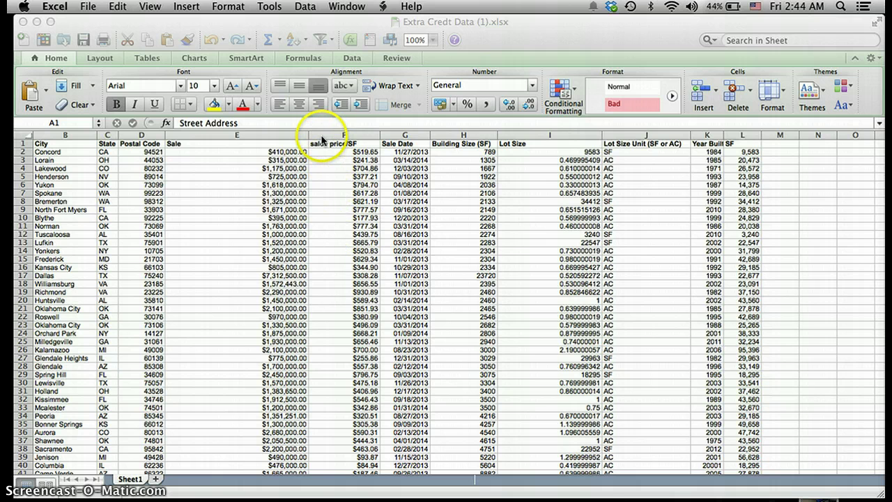
Create a PivotTable from the range Sheet1!$A$1:$L$44 and place it on a new worksheet.
left_click(305, 7)
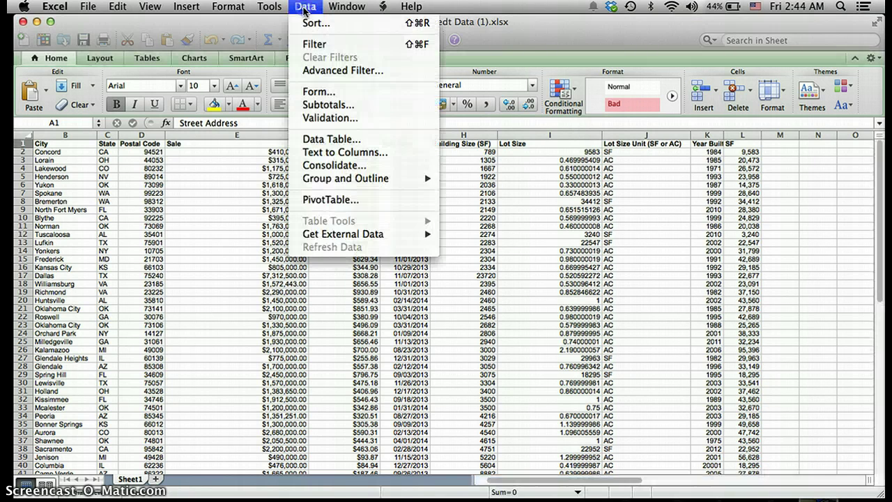
left_click(343, 200)
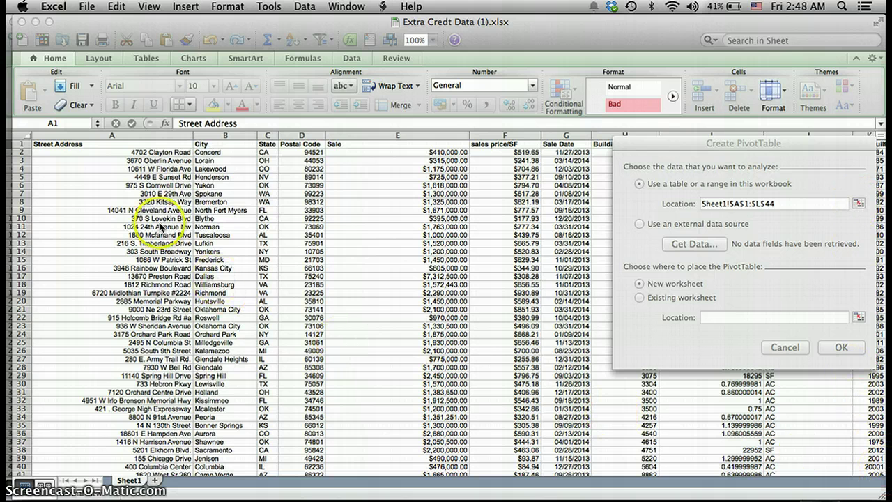
left_click(667, 272)
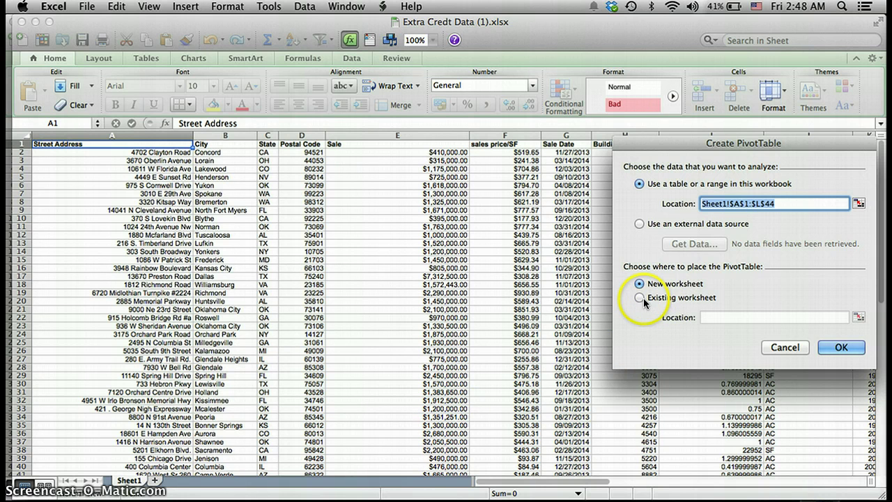
left_click(840, 348)
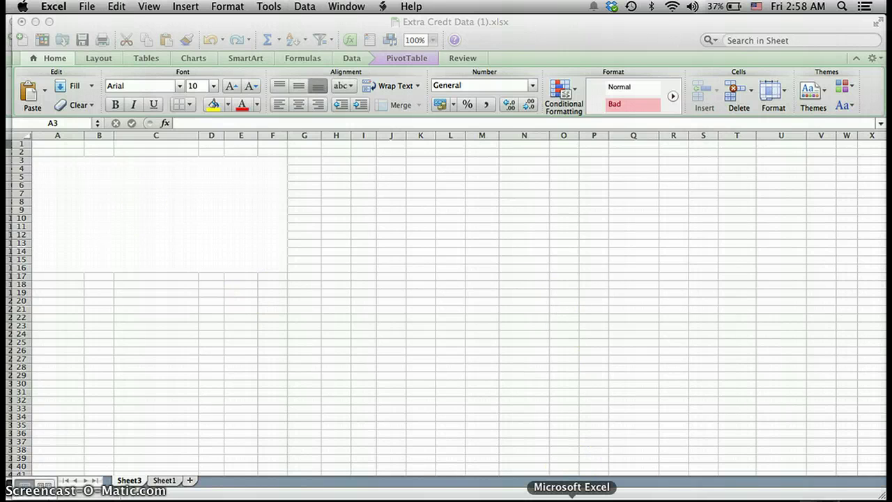
Add the Sale field to the Values area of the empty PivotTable.
left_click(573, 496)
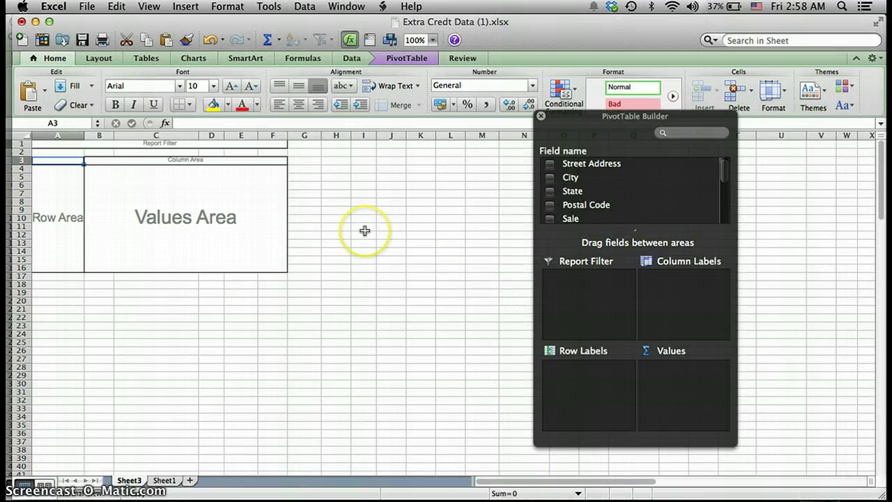
left_click(291, 225)
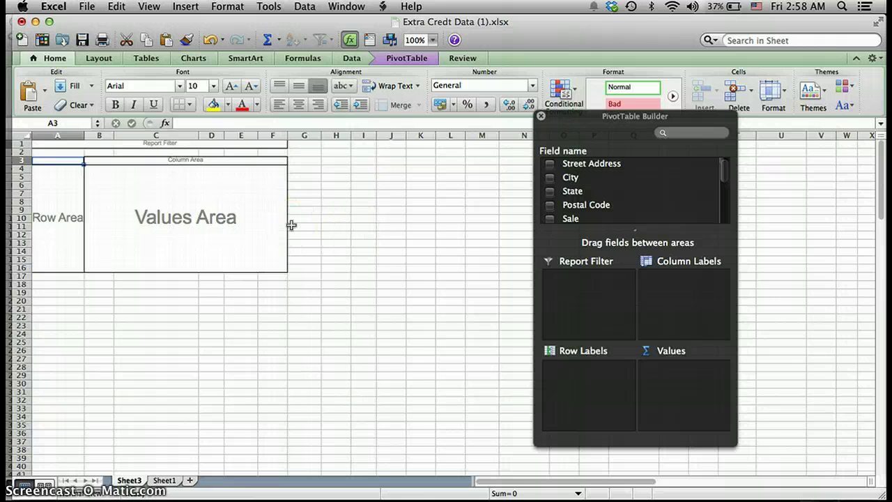
left_click(518, 201)
left_click(602, 190)
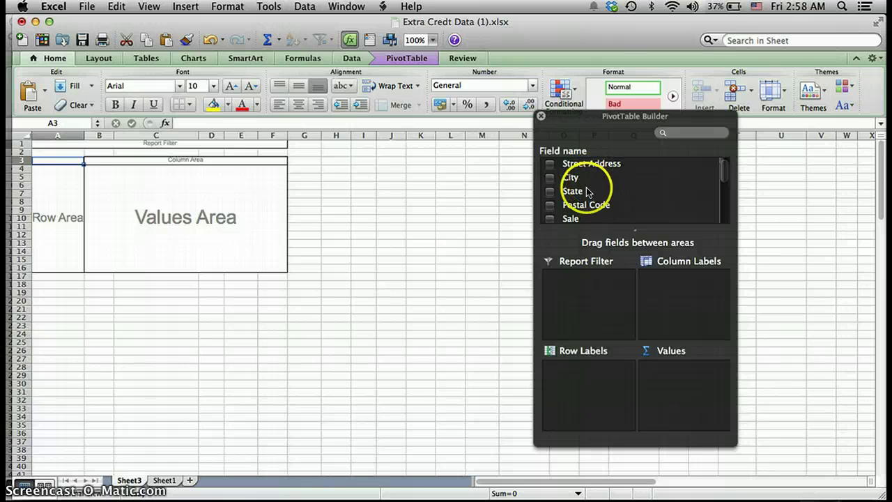
left_click(586, 218)
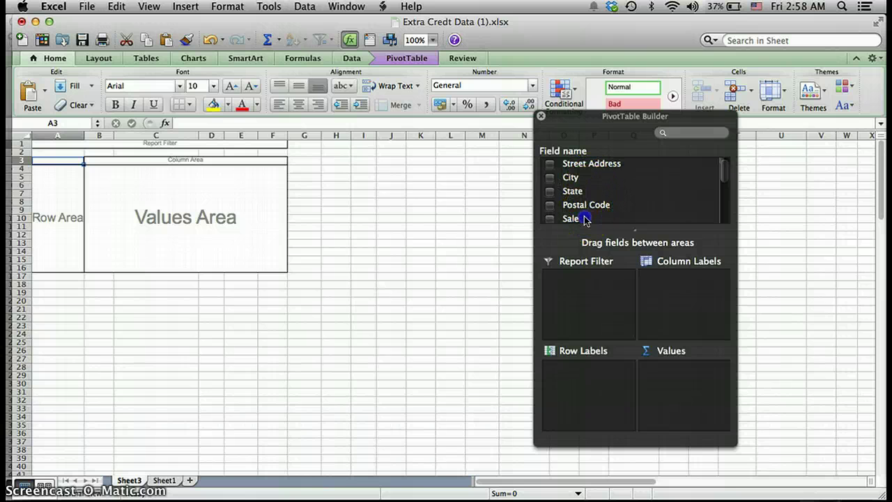
left_click_drag(585, 221, 688, 376)
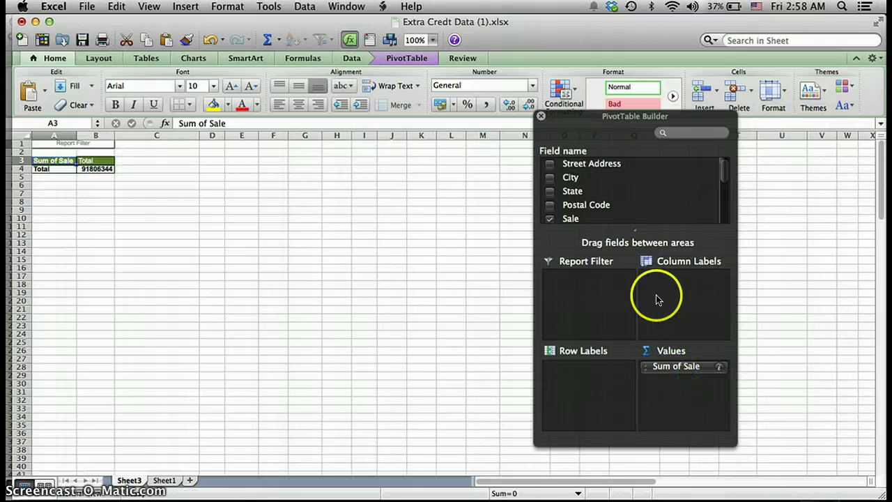
Add the City field and then the State field below it to the PivotTable's row labels.
scroll(619, 223, "down", 3)
scroll(620, 226, "down", 1)
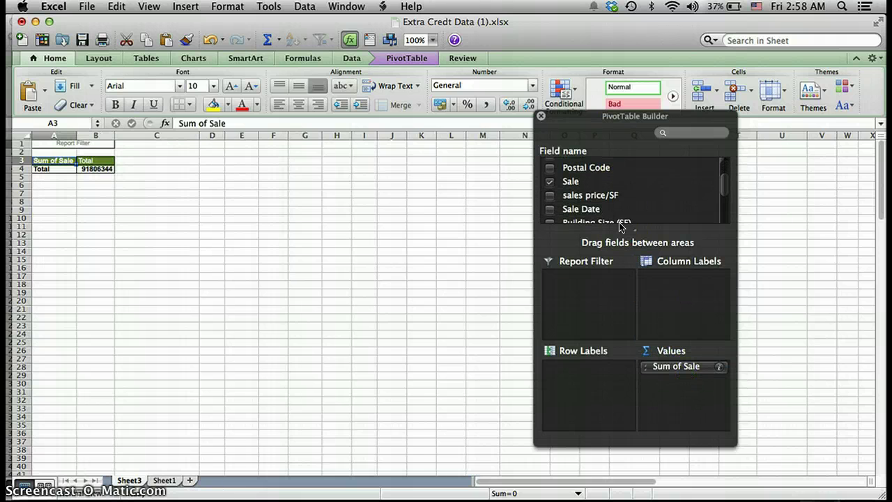
scroll(621, 227, "up", 3)
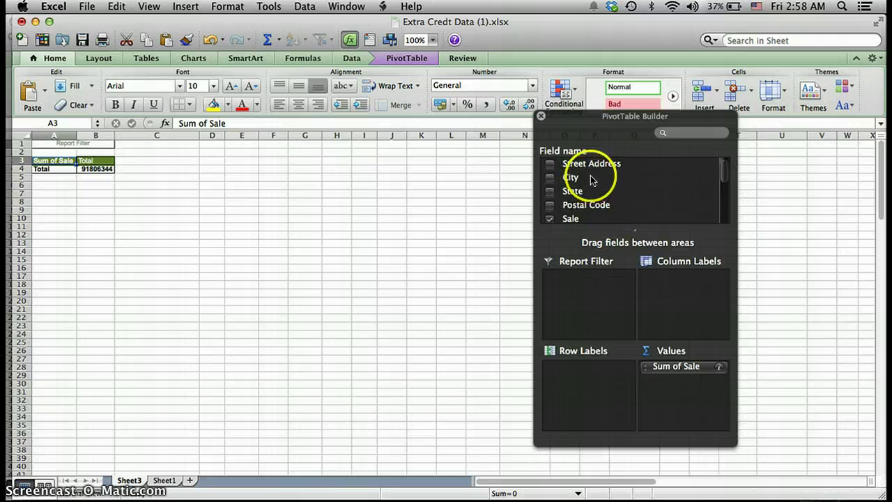
left_click_drag(592, 177, 591, 384)
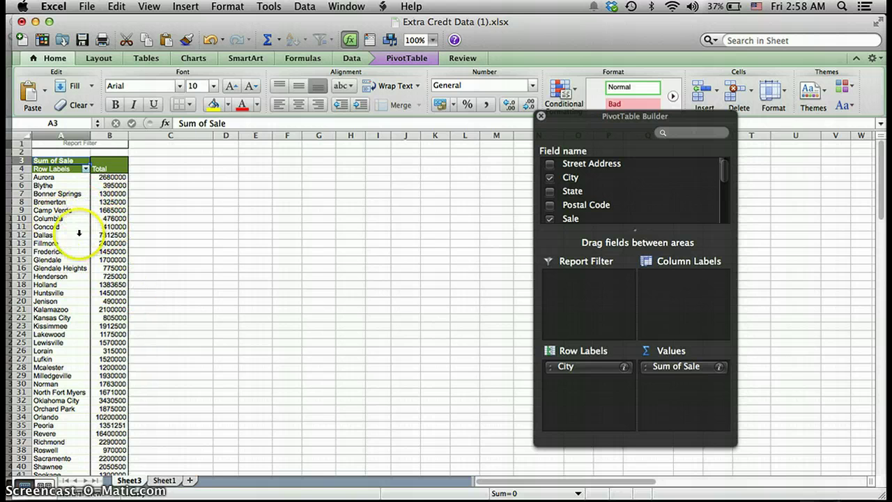
left_click(577, 193)
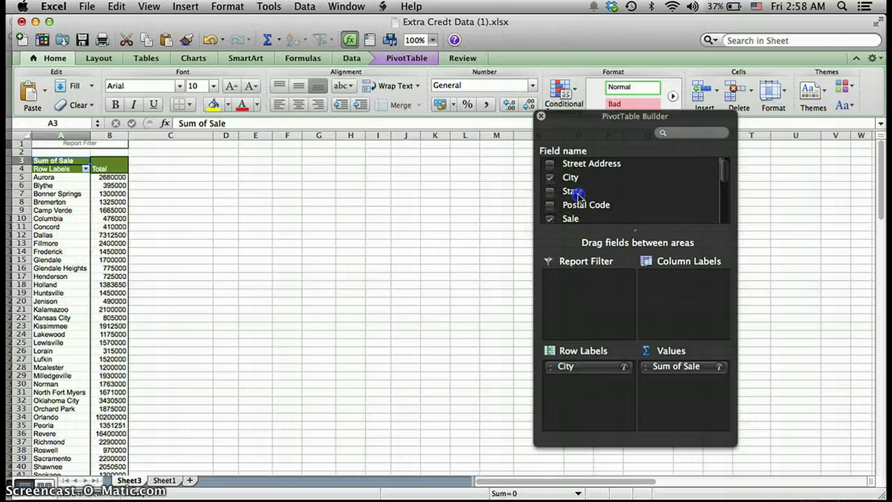
left_click_drag(580, 197, 589, 382)
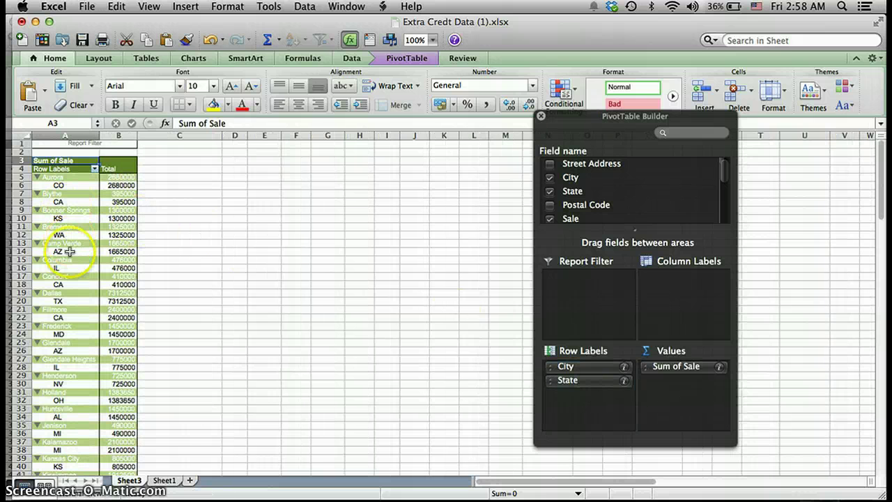
scroll(63, 209, "down", 3)
scroll(62, 209, "up", 3)
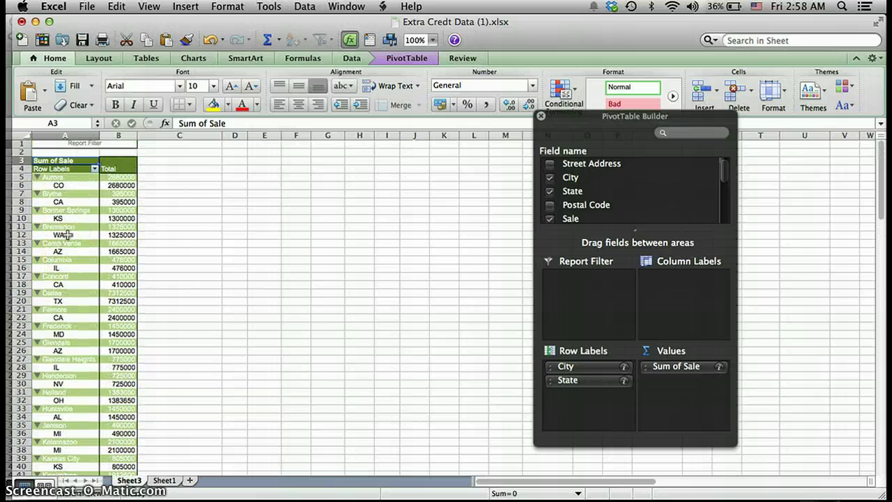
Add Year Built as the PivotTable's report filter and look through the years in its filter list without changing the selection.
scroll(639, 203, "down", 2)
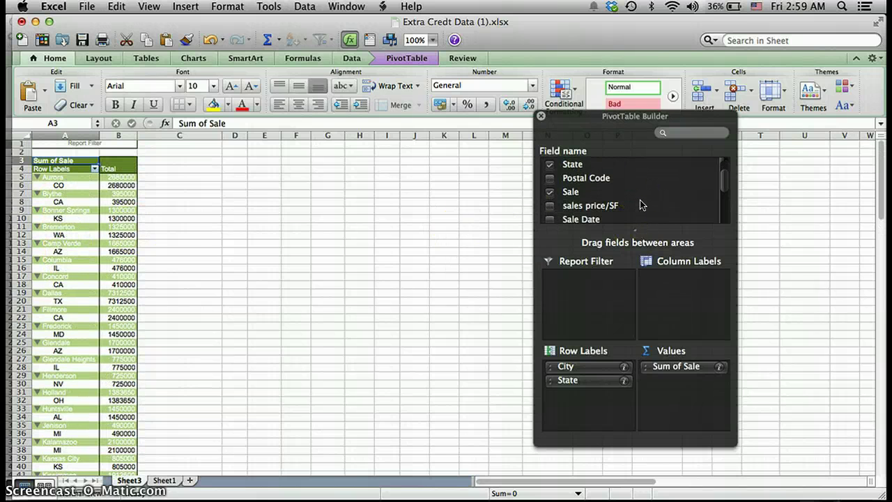
scroll(640, 202, "down", 5)
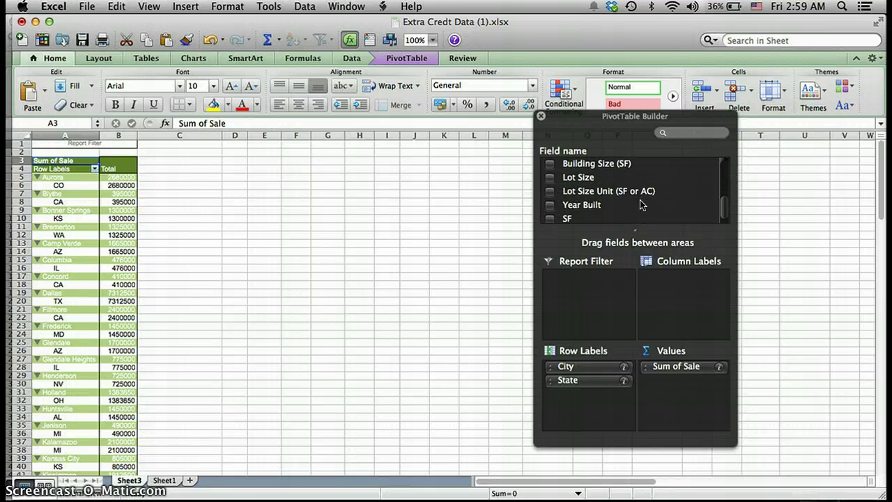
scroll(600, 202, "down", 1)
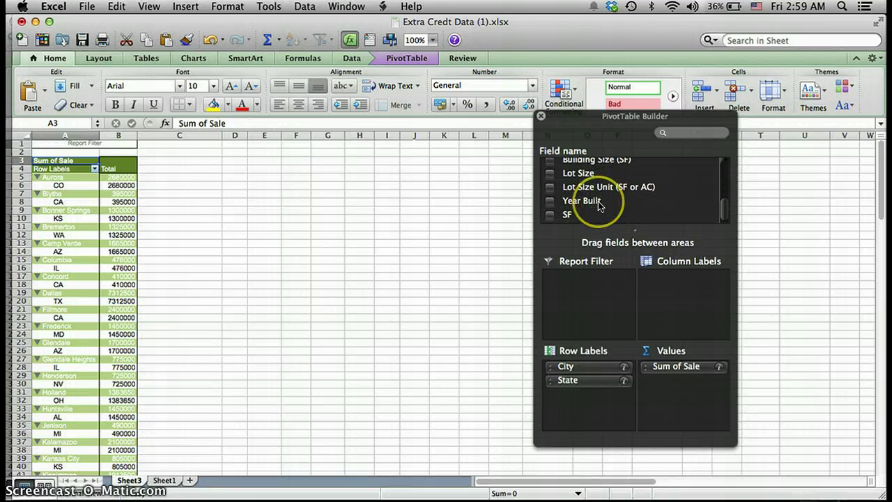
left_click_drag(597, 200, 598, 286)
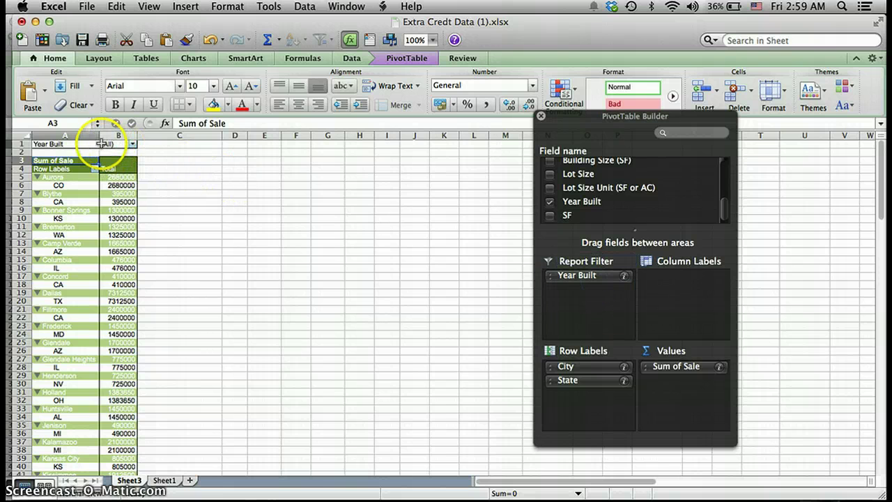
left_click(132, 144)
scroll(202, 240, "down", 2)
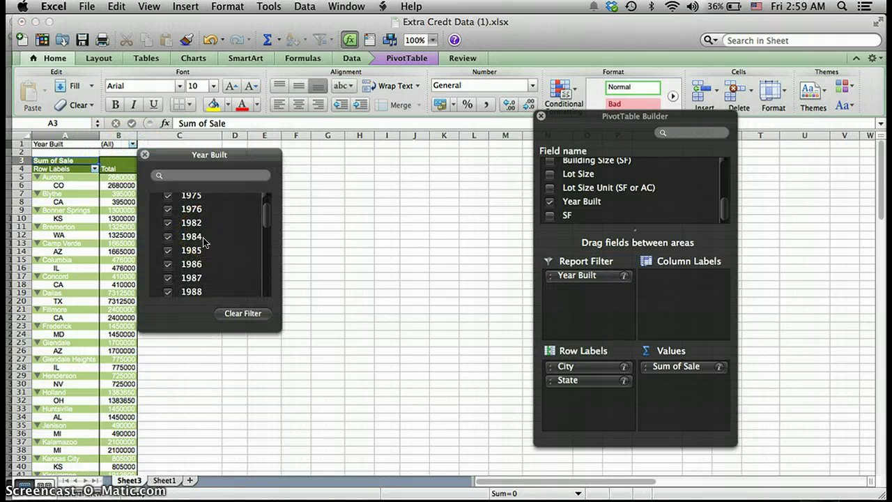
scroll(202, 240, "down", 4)
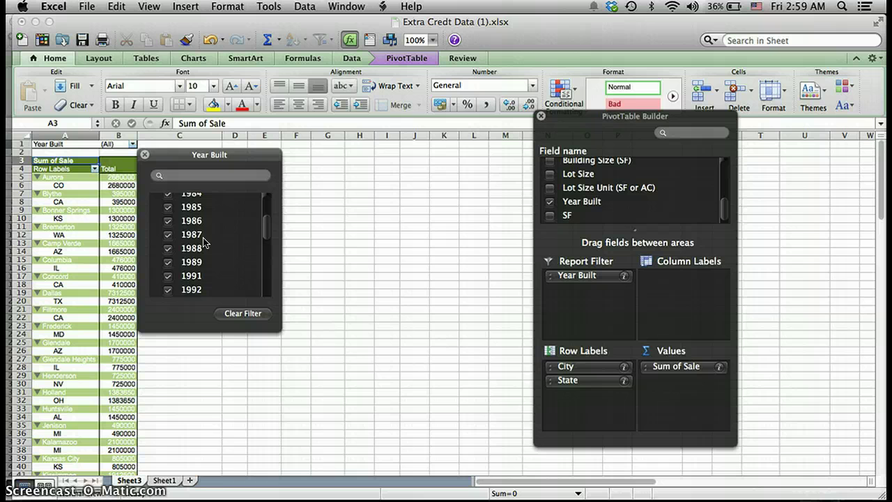
left_click(142, 149)
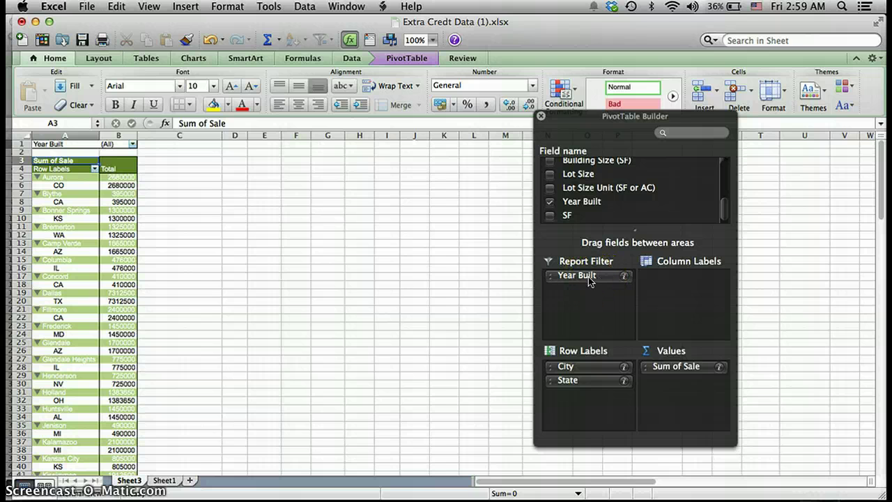
Empty the PivotTable by removing the Year Built, State, City and Sale fields.
left_click_drag(579, 279, 460, 282)
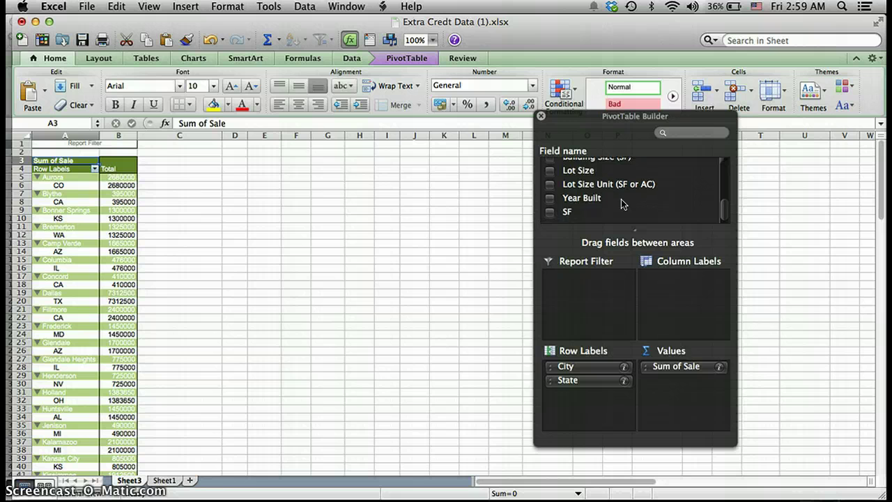
scroll(623, 204, "up", 4)
scroll(621, 202, "up", 3)
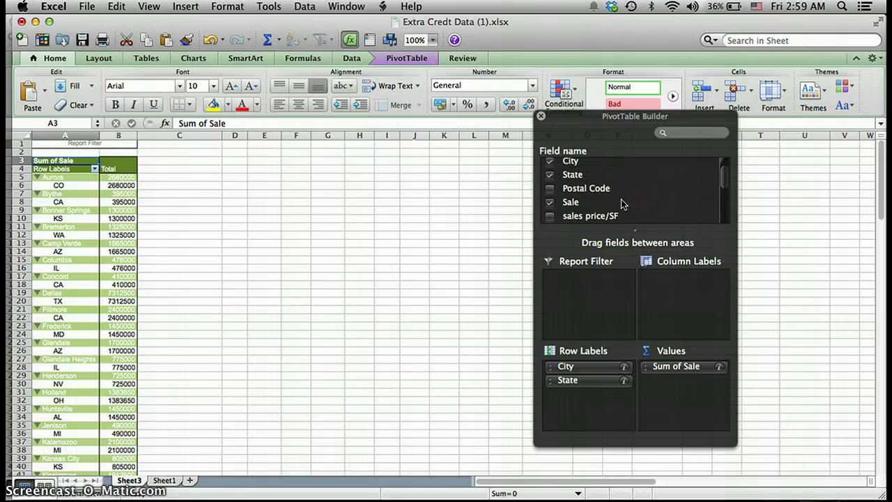
left_click(560, 206)
left_click(550, 191)
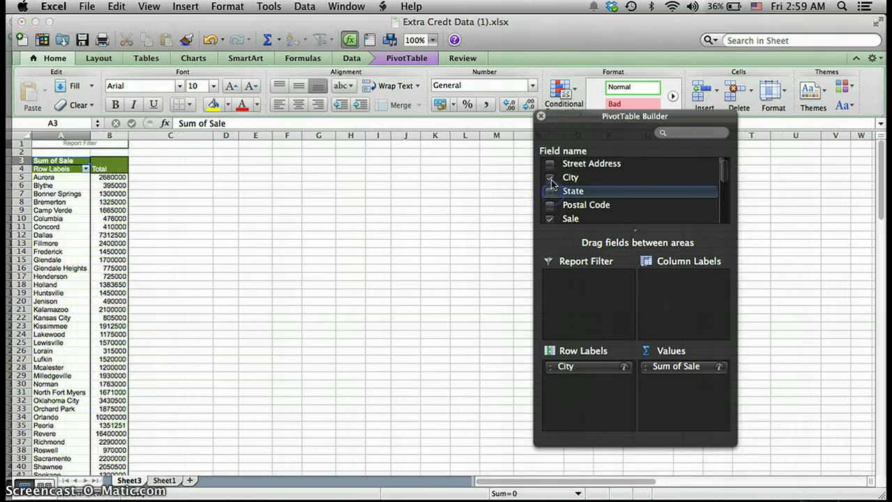
left_click(550, 177)
scroll(557, 201, "down", 1)
left_click(551, 211)
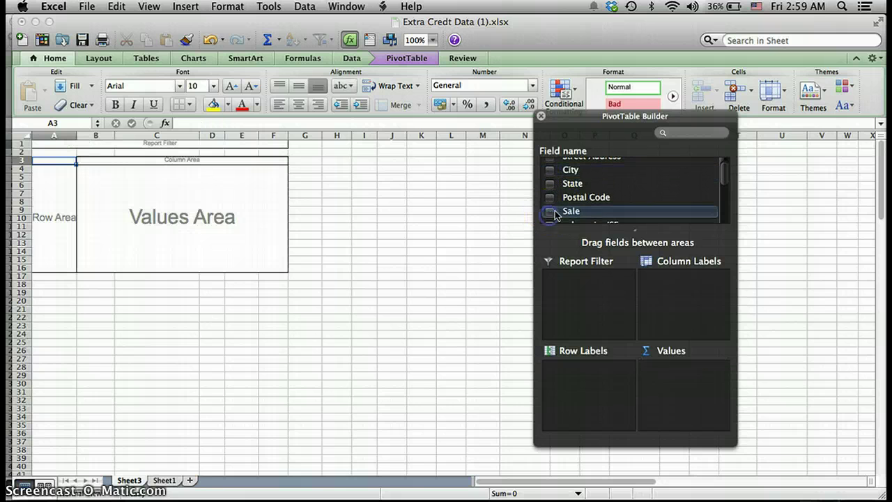
scroll(577, 200, "down", 1)
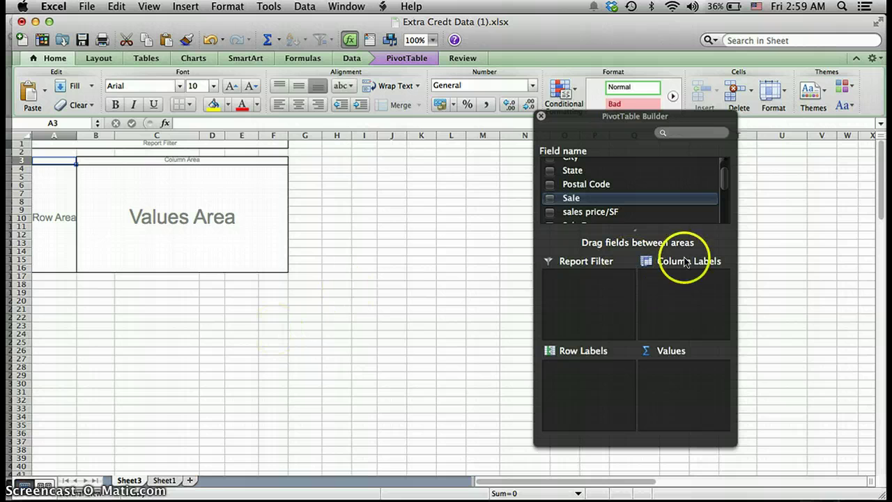
left_click(889, 497)
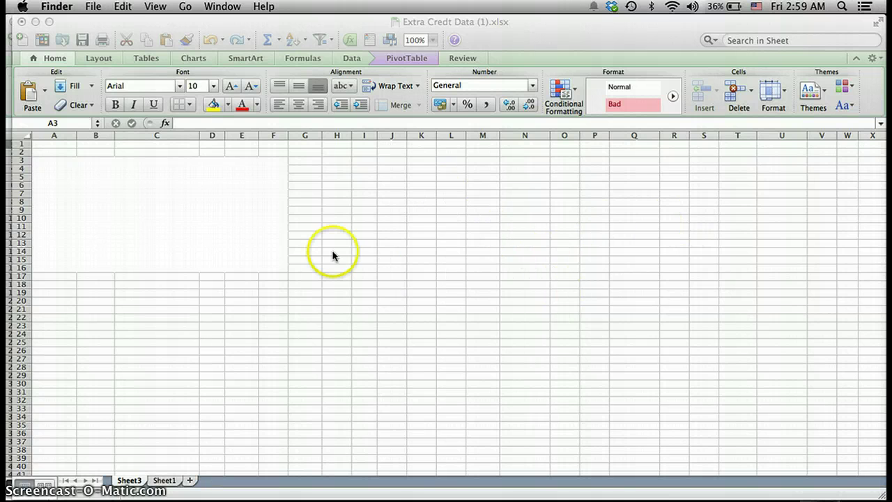
left_click(130, 218)
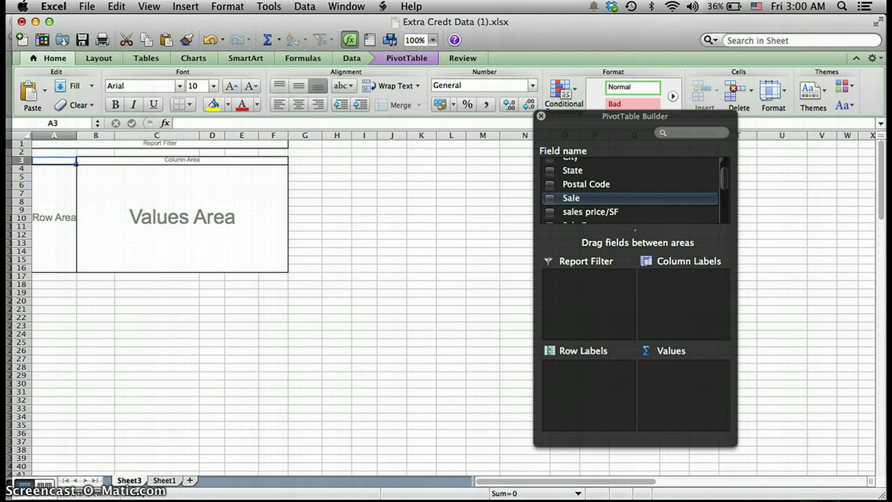
Add the sales price/SF field to the PivotTable's Values area.
left_click(613, 203)
scroll(614, 203, "down", 3)
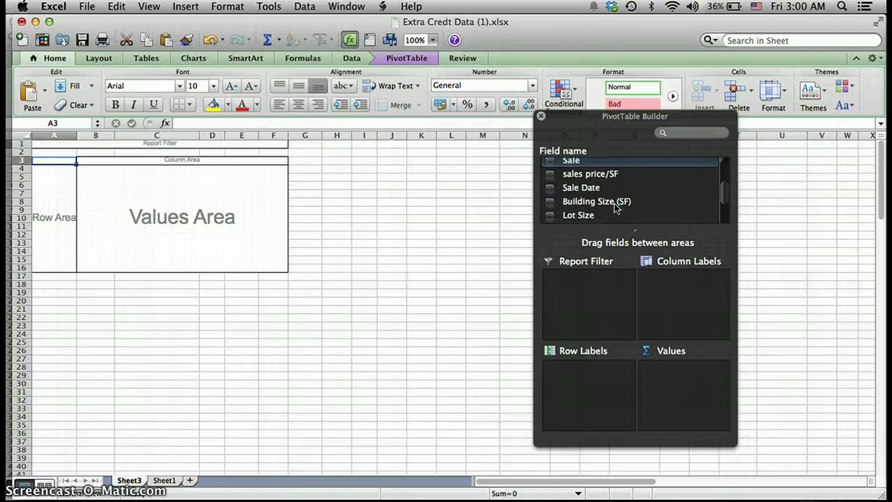
scroll(615, 209, "down", 2)
scroll(617, 207, "up", 2)
left_click(604, 182)
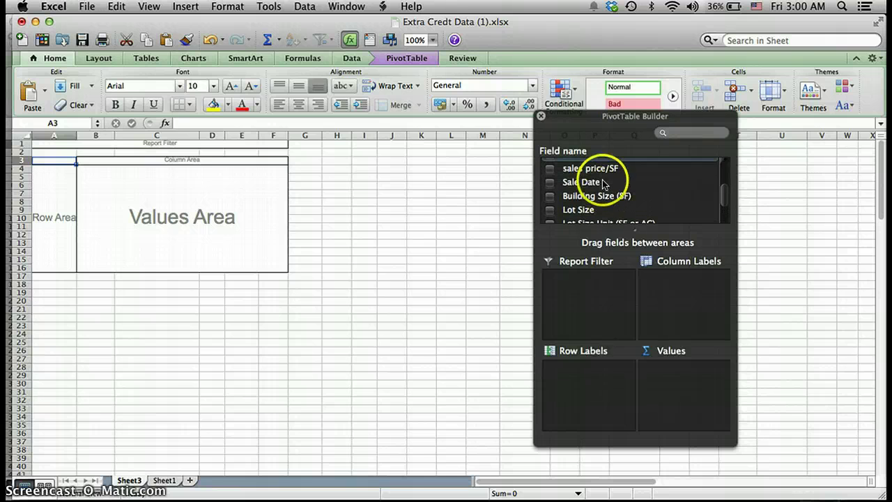
left_click_drag(593, 170, 690, 368)
Add Building Size (SF) to the PivotTable's row labels, with State as the second row label below it.
left_click(625, 202)
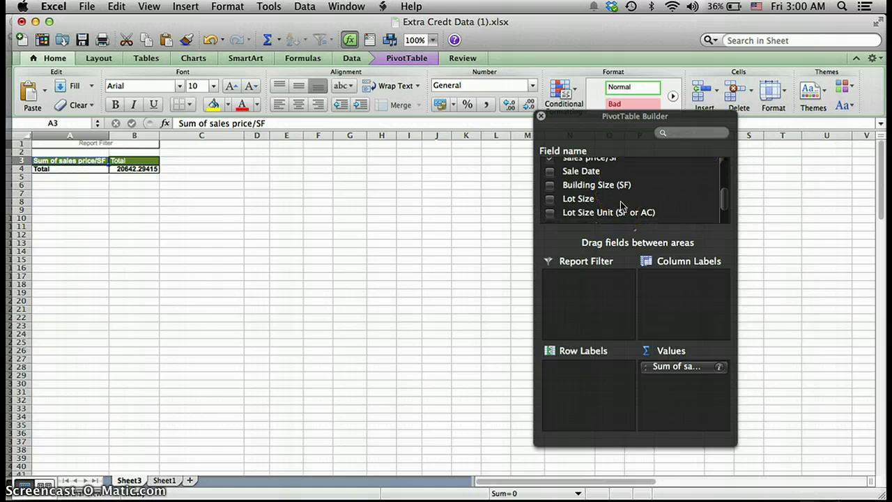
left_click_drag(618, 182, 593, 374)
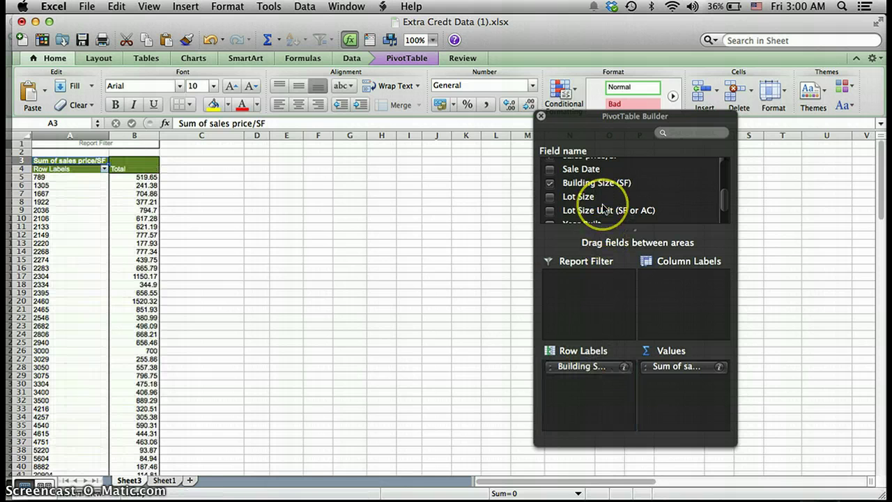
scroll(604, 208, "down", 2)
scroll(604, 208, "up", 3)
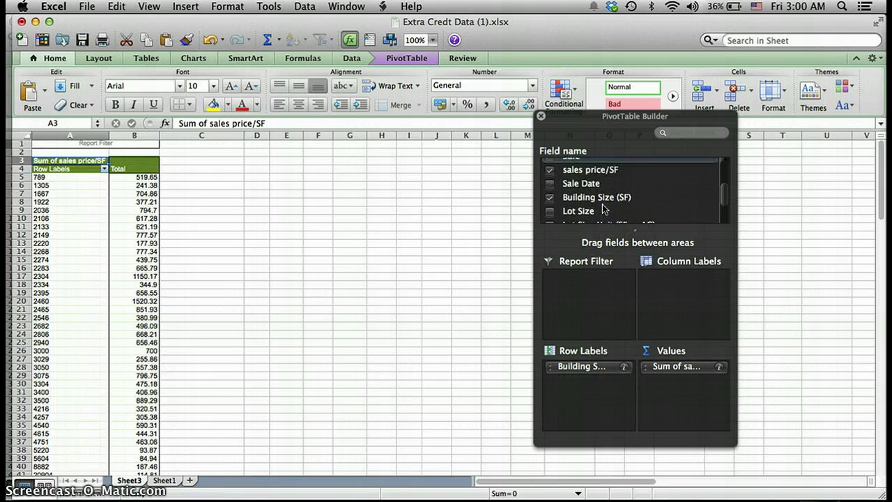
scroll(603, 208, "up", 4)
left_click_drag(591, 194, 590, 383)
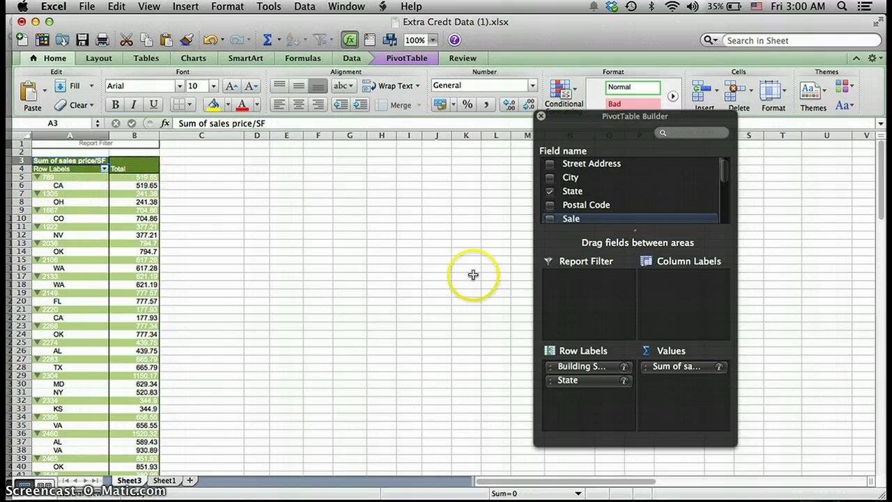
Change the sales price/SF value field to summarize by Average instead of Sum.
left_click(720, 368)
left_click(679, 276)
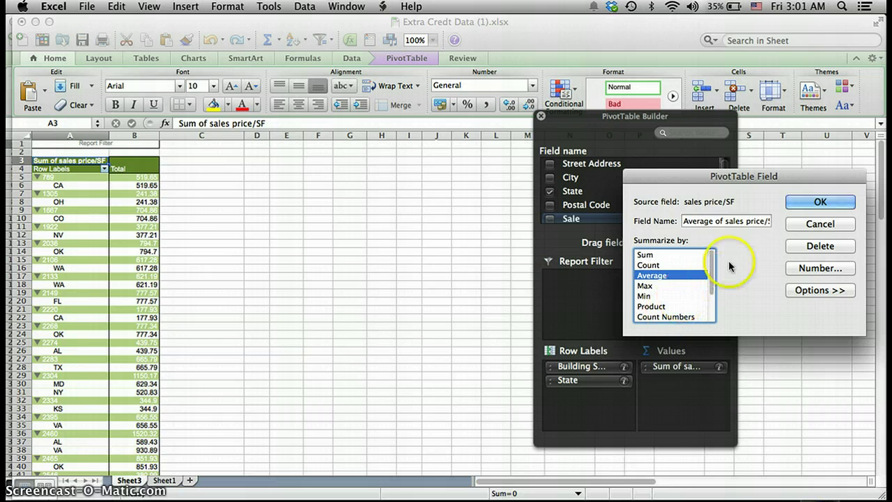
scroll(674, 276, "down", 5)
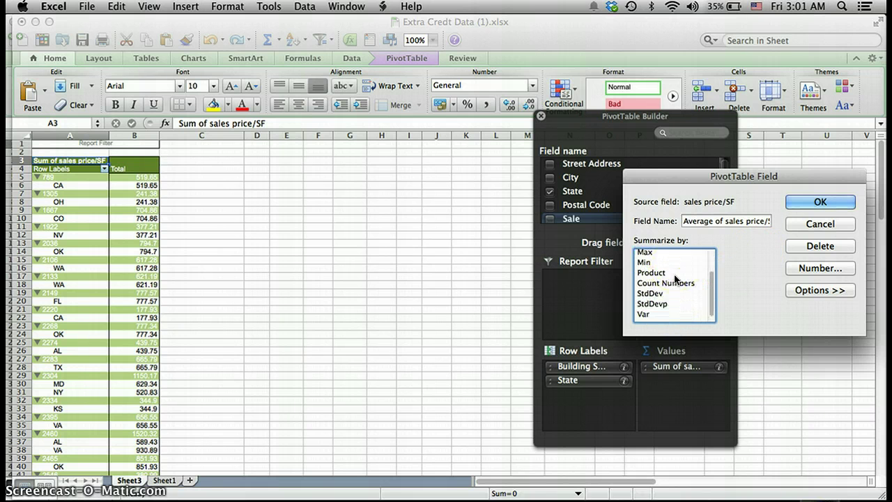
scroll(674, 274, "up", 2)
scroll(674, 274, "up", 2)
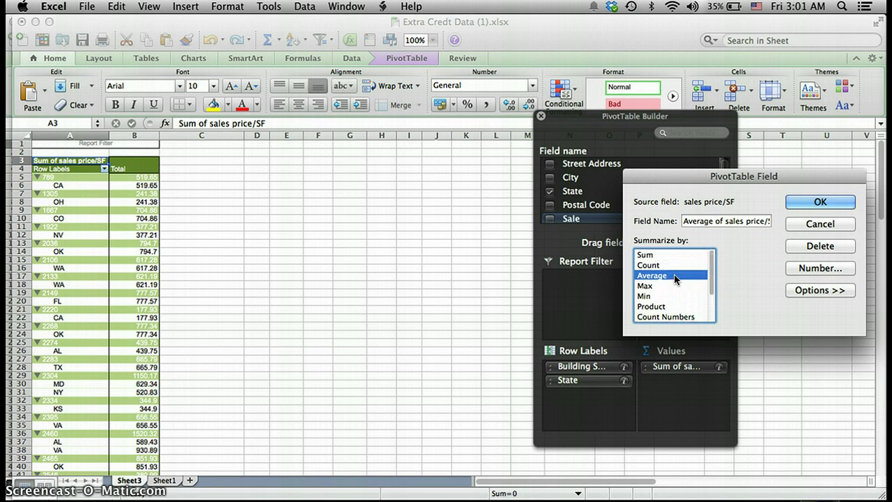
scroll(669, 293, "down", 4)
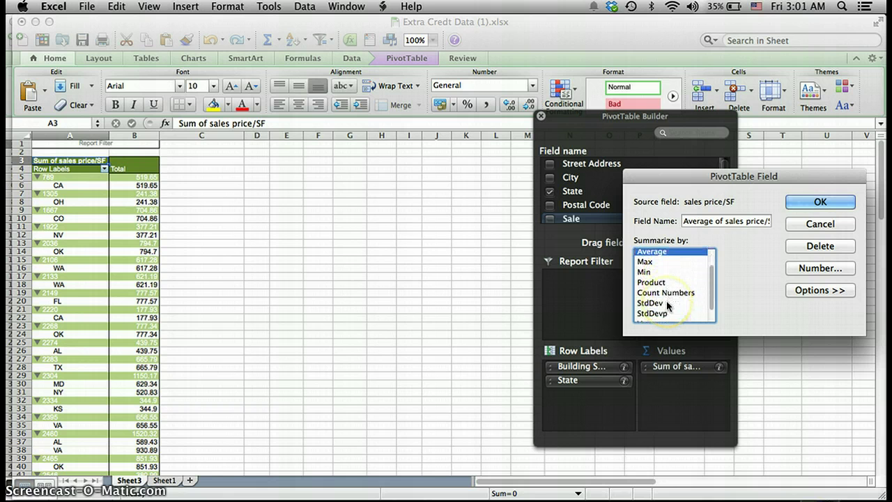
scroll(666, 297, "up", 4)
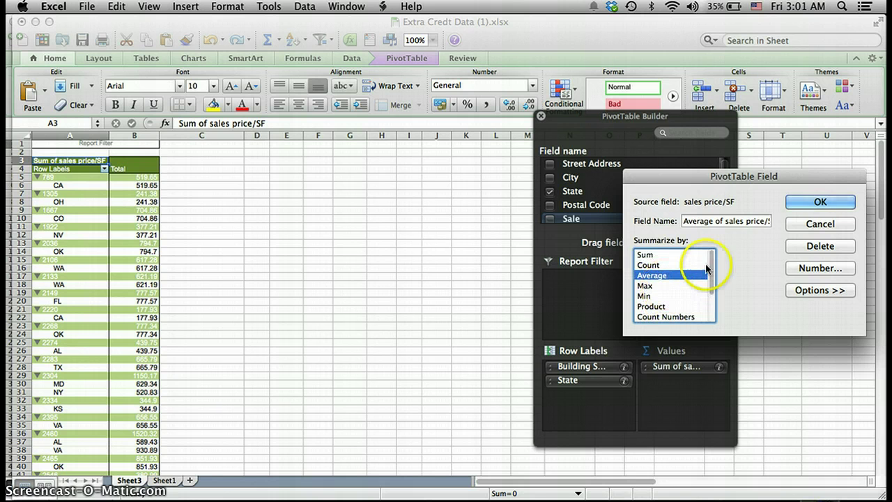
left_click(836, 204)
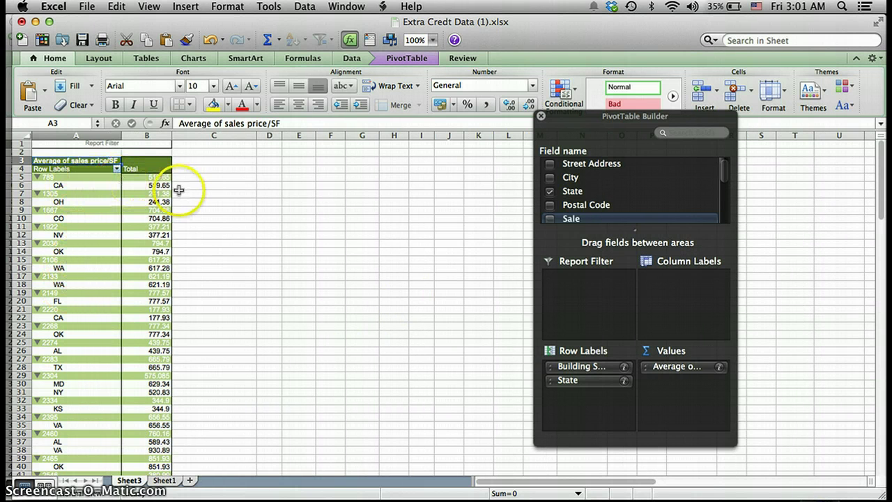
Collapse the state details under building sizes 789, 1305 and 1667, and expand 1305 and 789 again.
left_click(49, 498)
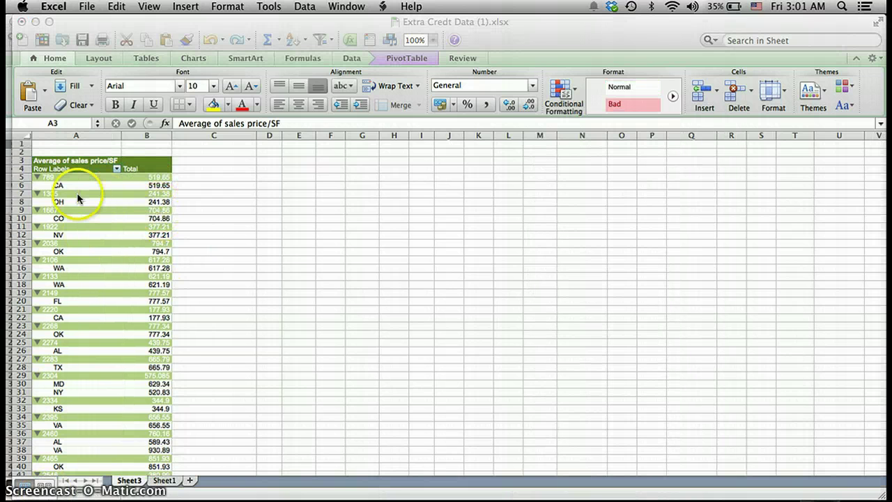
left_click(39, 176)
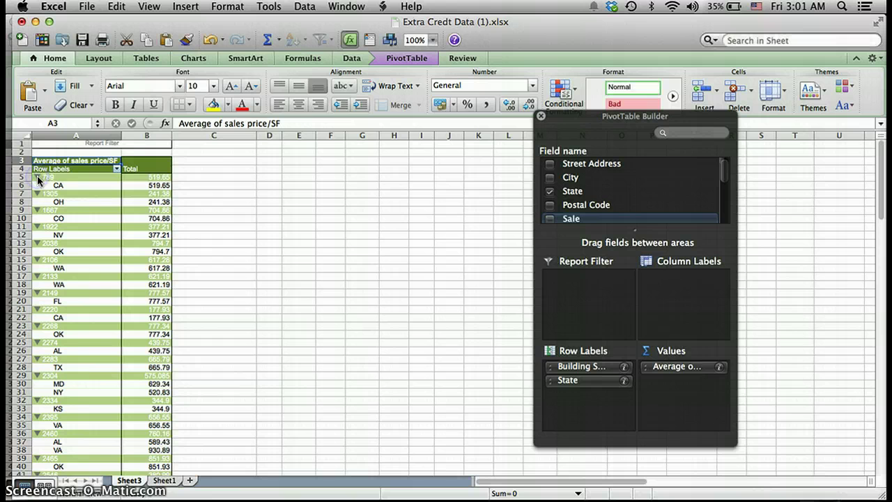
left_click(37, 175)
left_click(36, 185)
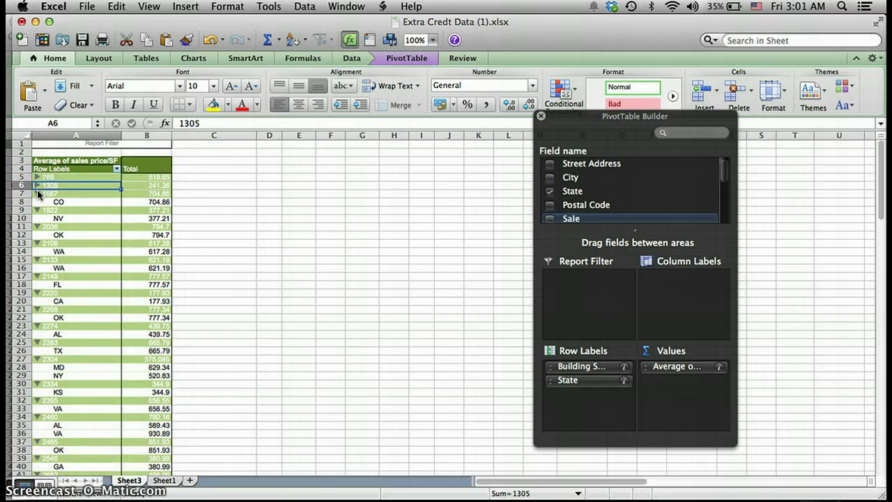
left_click(37, 193)
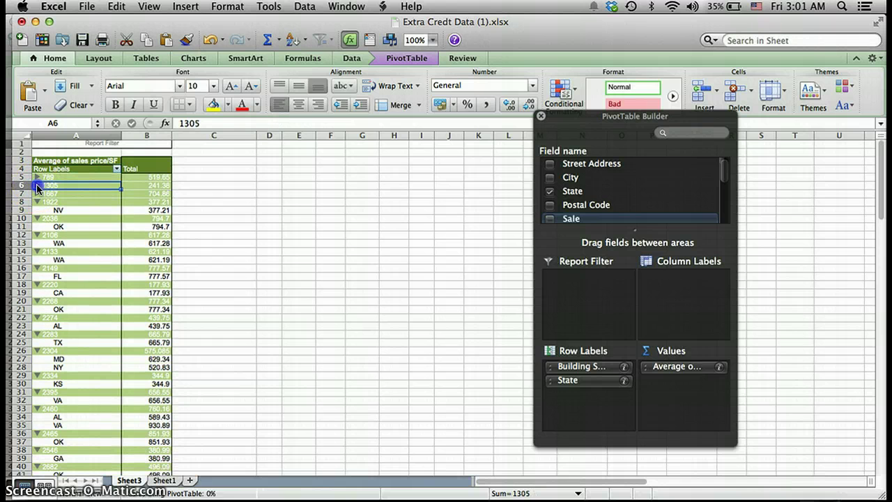
left_click(36, 186)
left_click(37, 177)
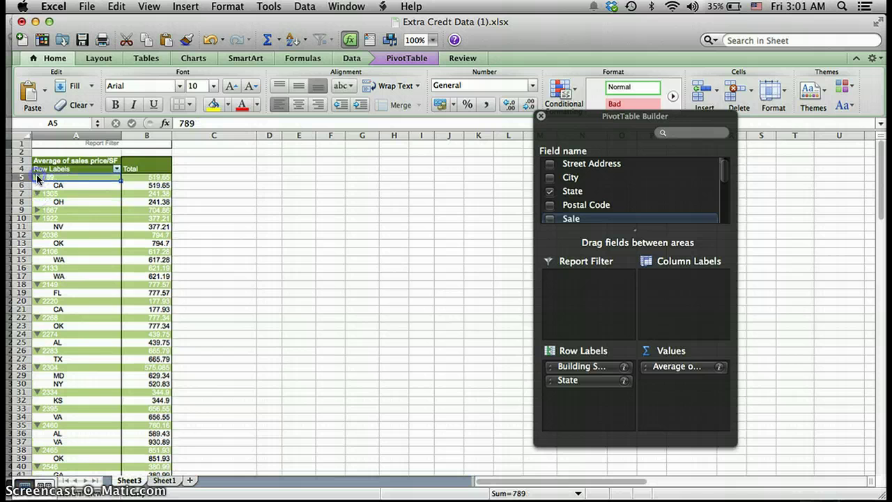
Look through the sort and filter options and the size list for the Building Size (SF) row labels, leaving the filter unchanged.
left_click(117, 169)
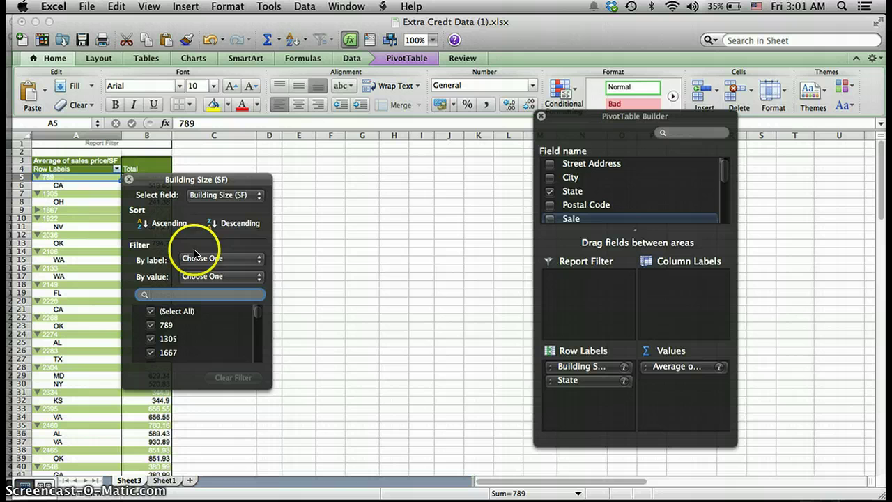
scroll(186, 346, "down", 4)
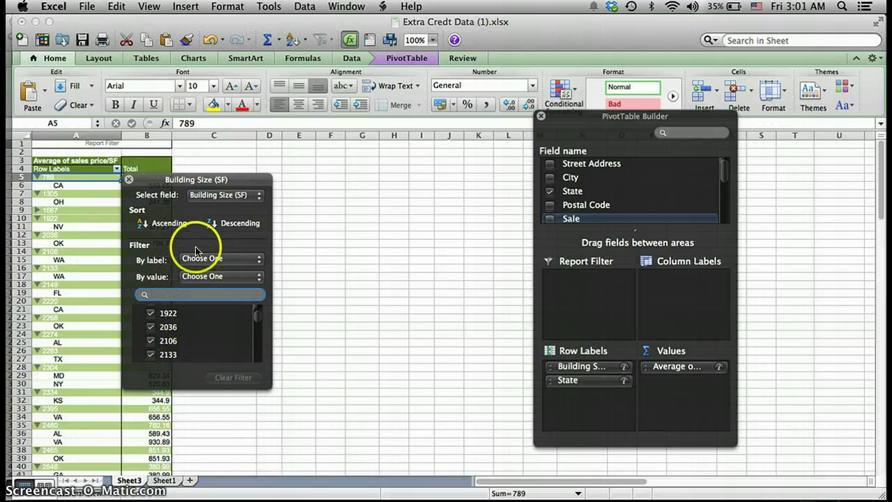
left_click(210, 198)
left_click(177, 204)
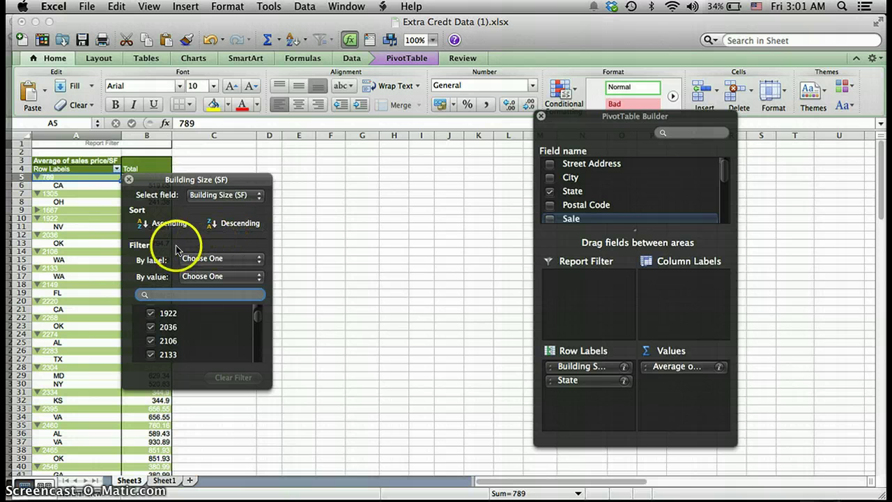
left_click(128, 179)
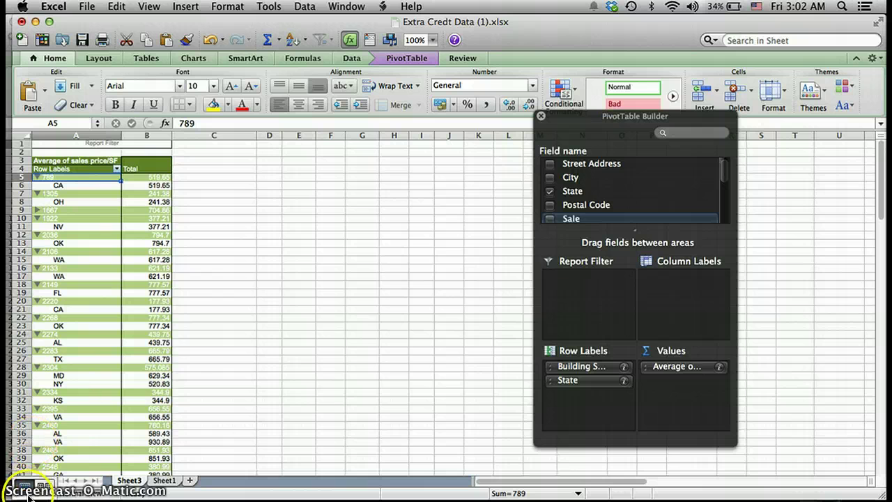
mouse_move(587, 367)
left_mouse_down()
mouse_move(471, 365)
mouse_move(570, 377)
mouse_move(489, 357)
mouse_move(591, 371)
left_mouse_up()
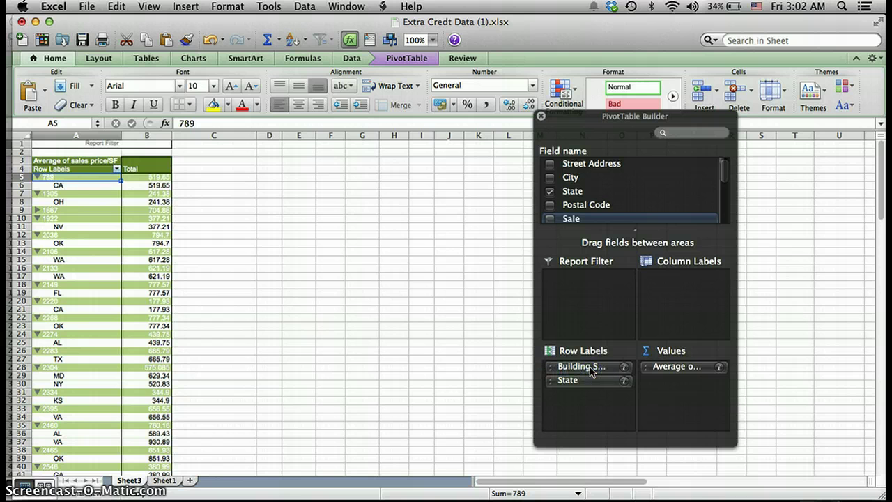